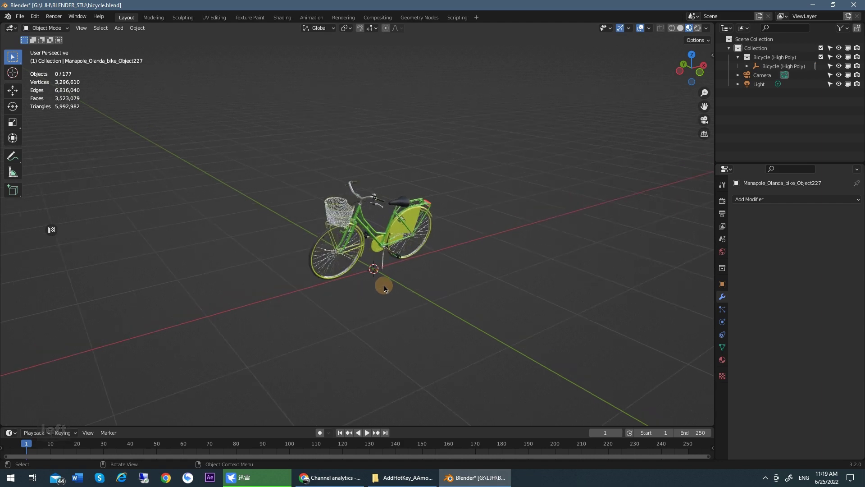
Examine the list of available modifiers for the active bicycle part and for the selected wheel spokes.
{"action": "scroll", "coordinate": [468, 285], "scroll_direction": "up", "scroll_amount": 2}
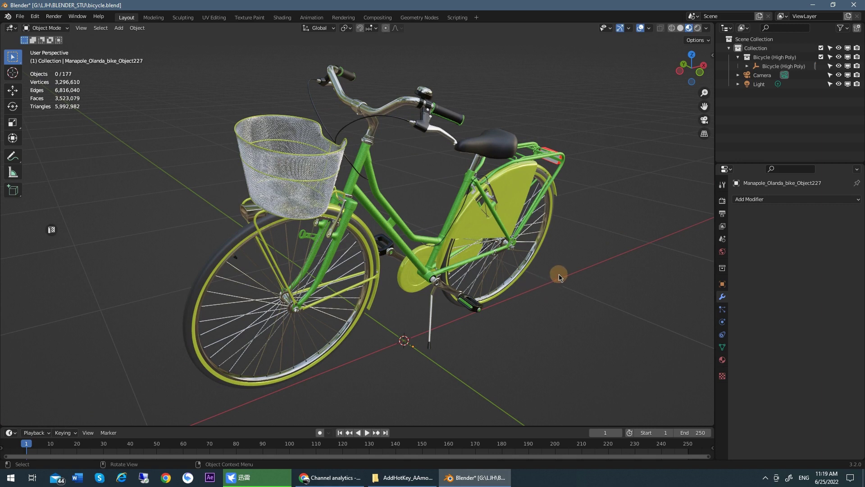
{"action": "left_click", "coordinate": [768, 199]}
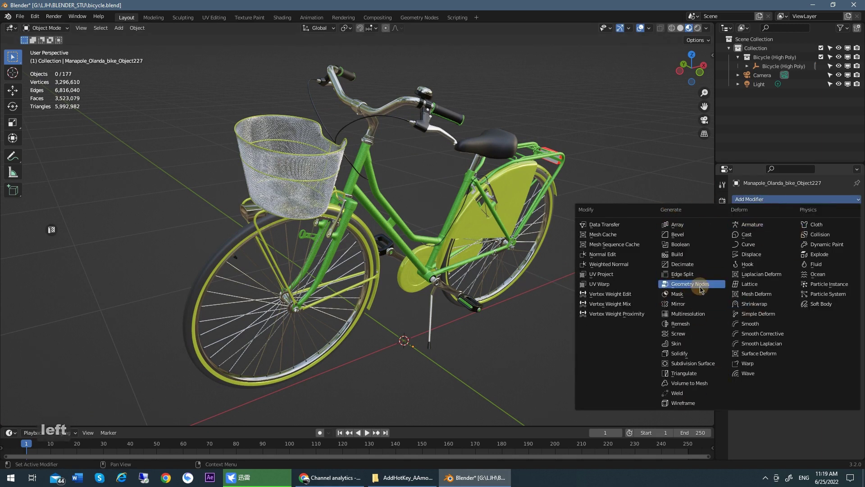
{"action": "left_click", "coordinate": [469, 290]}
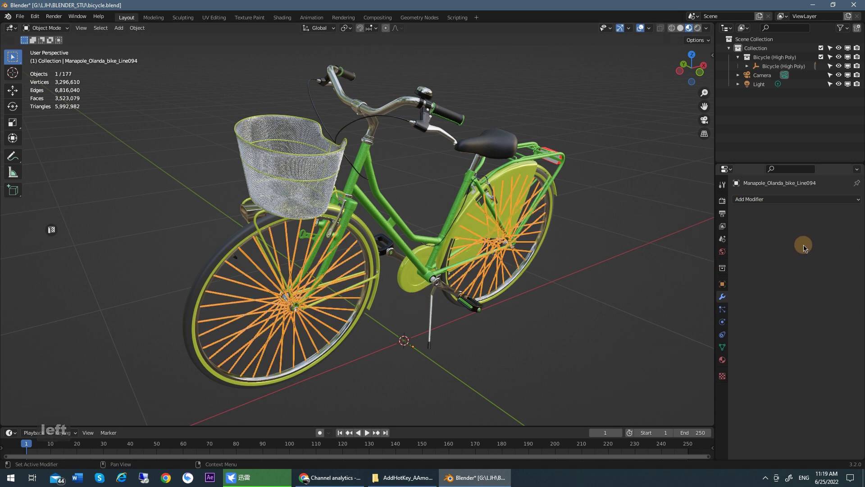
{"action": "left_click", "coordinate": [779, 204]}
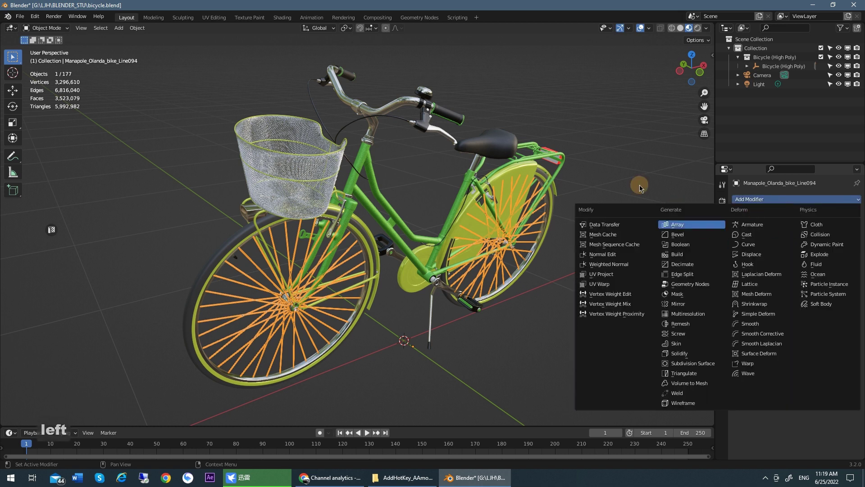
{"action": "left_click", "coordinate": [461, 210]}
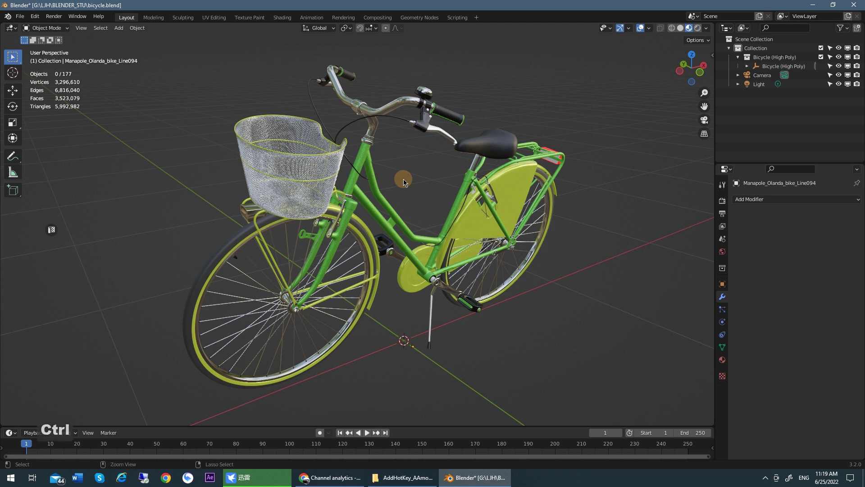
Bring up the Add Modifier list over the 3D viewport and dismiss it without choosing a modifier.
{"action": "key", "text": "ctrl+f"}
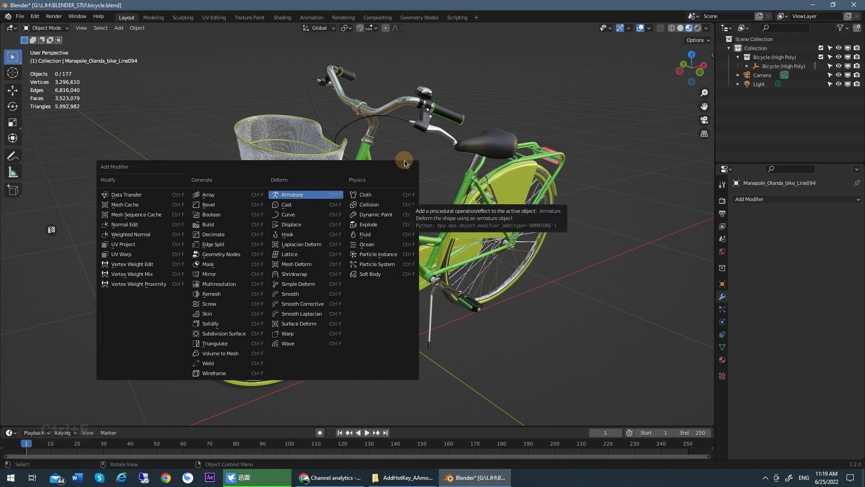
{"action": "left_click", "coordinate": [192, 123]}
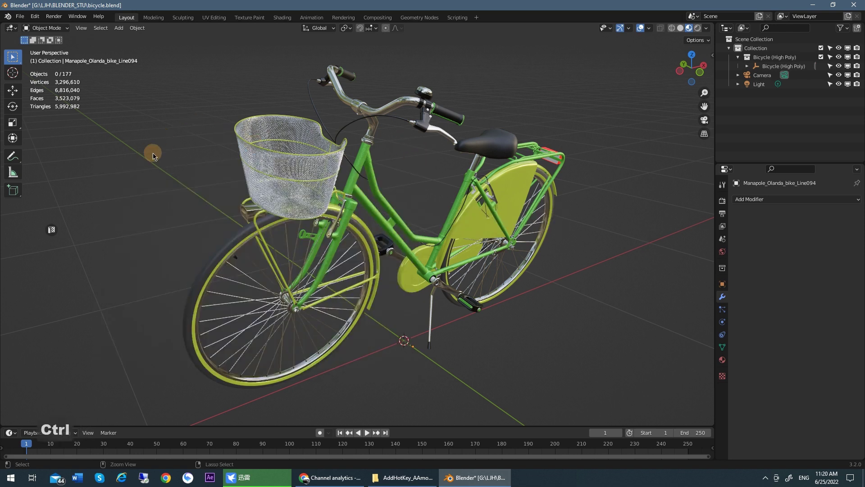
{"action": "key", "text": "ctrl+f"}
{"action": "key", "text": "ctrl+f"}
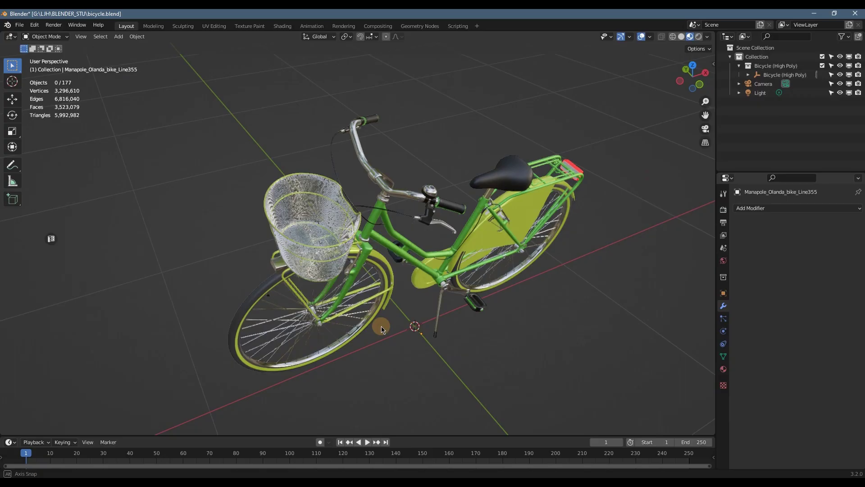
Check whether the selection tool and the Add Modifier control offer an option to assign a shortcut.
{"action": "middle_click_drag", "start_coordinate": [381, 326], "coordinate": [234, 239]}
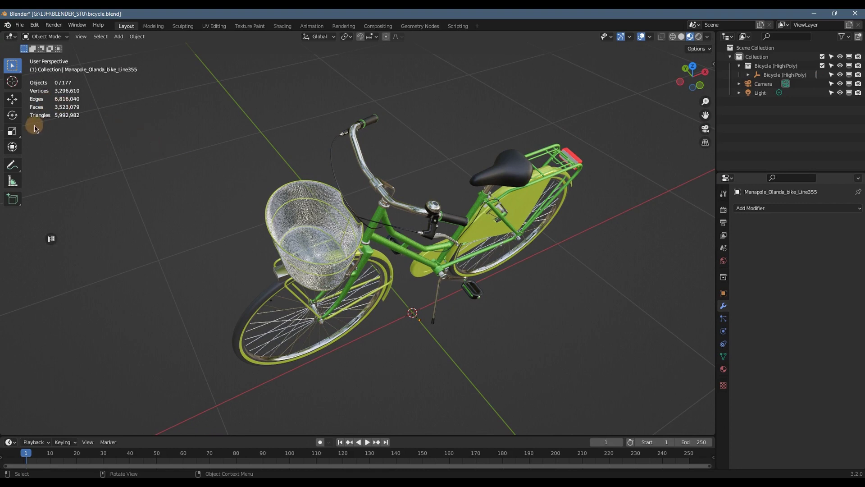
{"action": "right_click", "coordinate": [12, 66]}
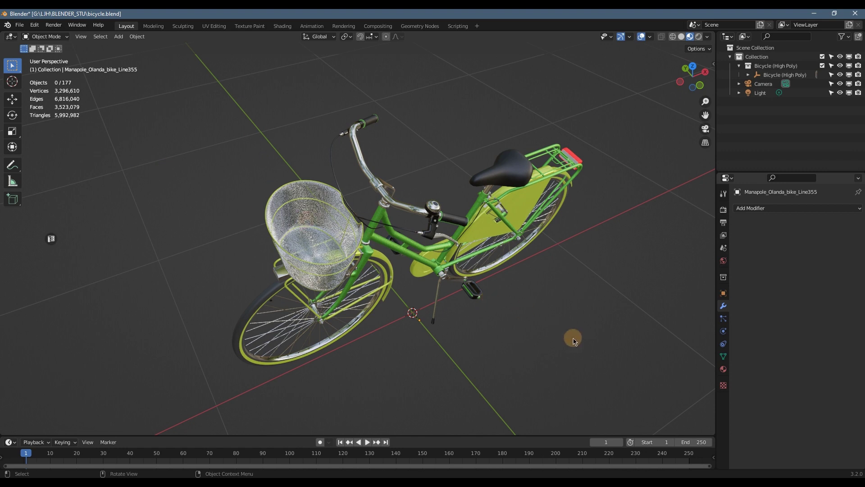
{"action": "middle_click_drag", "start_coordinate": [572, 338], "coordinate": [569, 325]}
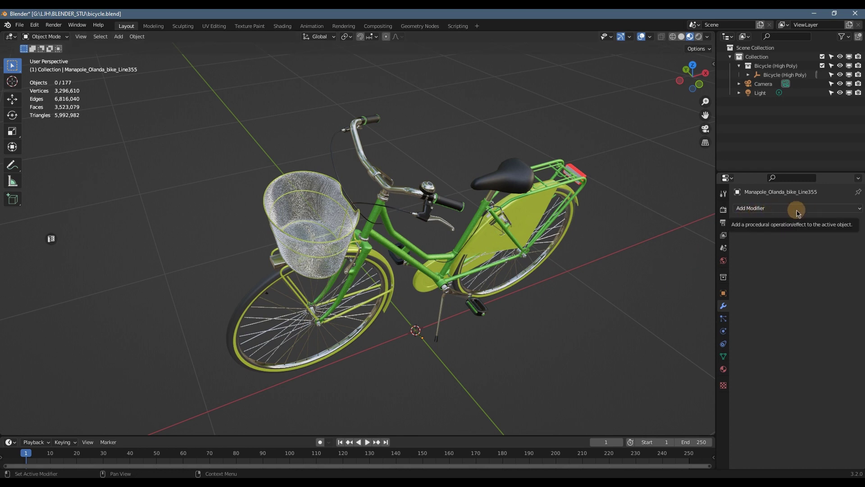
{"action": "right_click", "coordinate": [797, 213]}
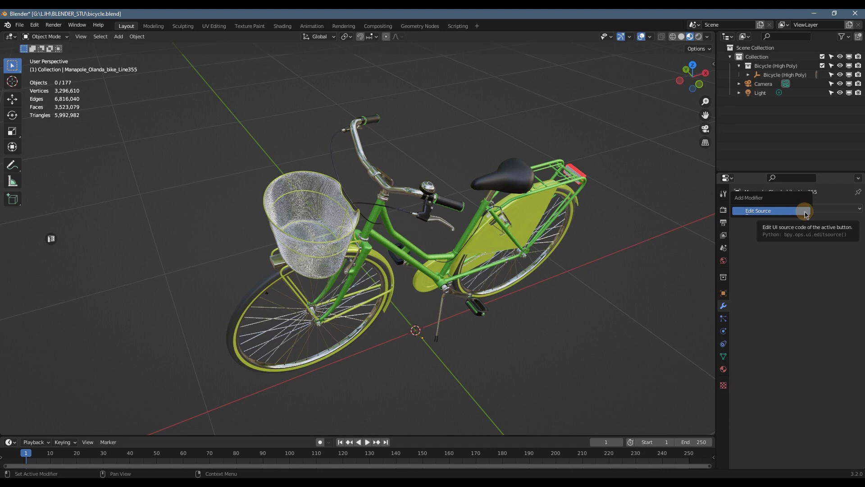
Select the bicycle saddle and open the Keymap section of the Preferences.
{"action": "middle_click_drag", "start_coordinate": [560, 293], "coordinate": [444, 293]}
{"action": "left_click", "coordinate": [401, 202]}
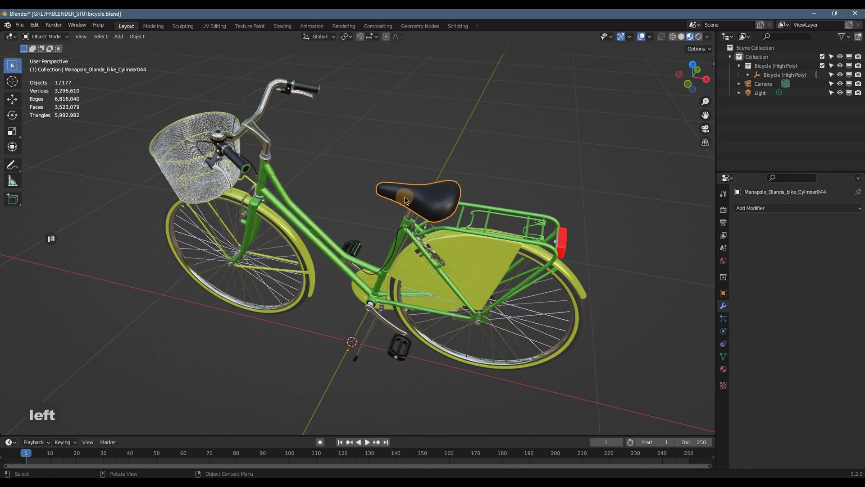
{"action": "left_click", "coordinate": [36, 26]}
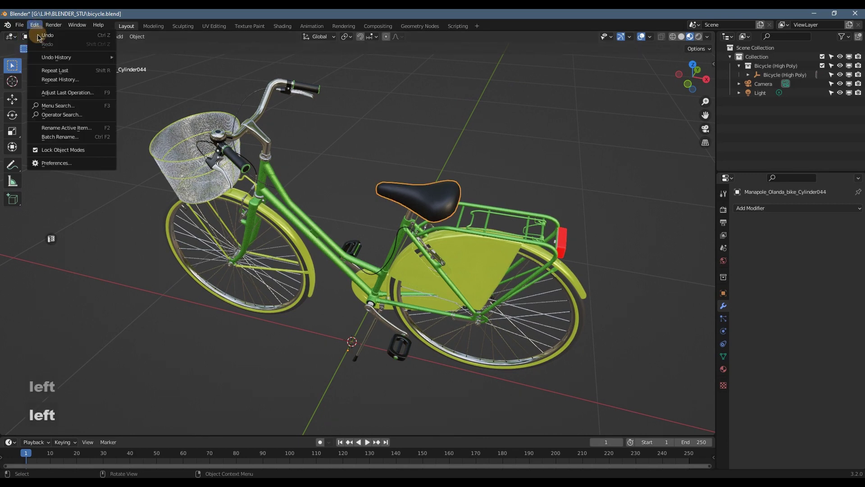
{"action": "left_click", "coordinate": [63, 163]}
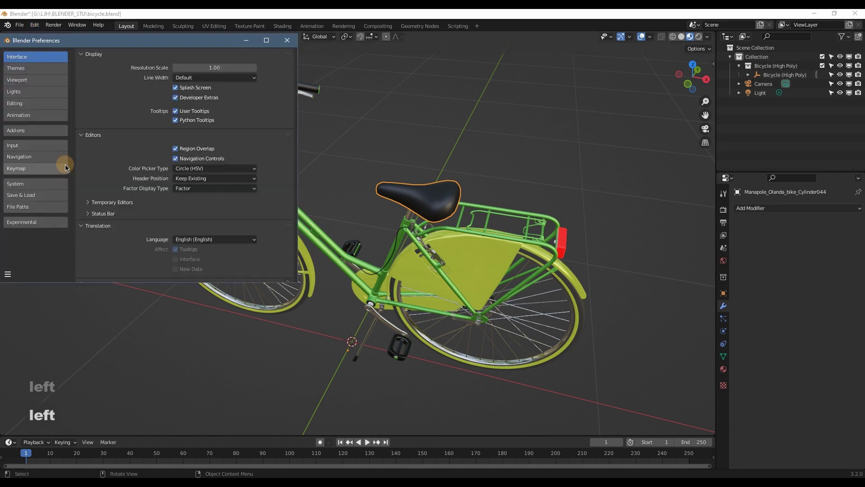
{"action": "left_click_drag", "start_coordinate": [164, 41], "coordinate": [389, 94]}
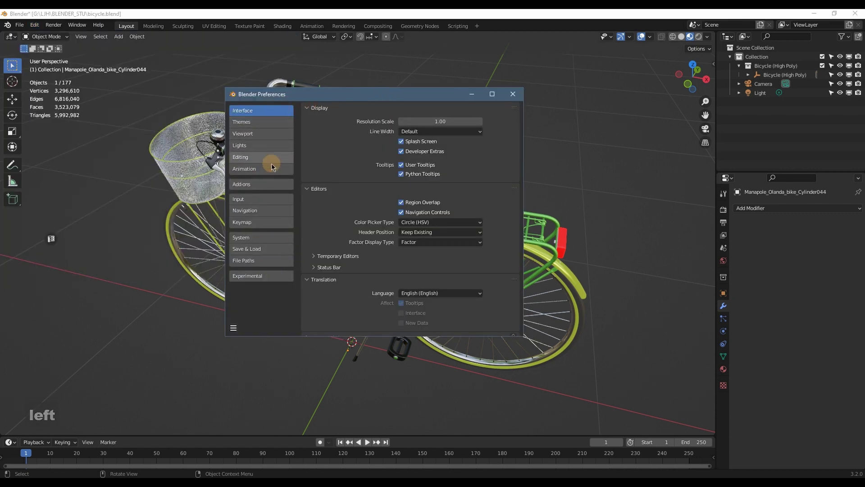
{"action": "left_click", "coordinate": [256, 224]}
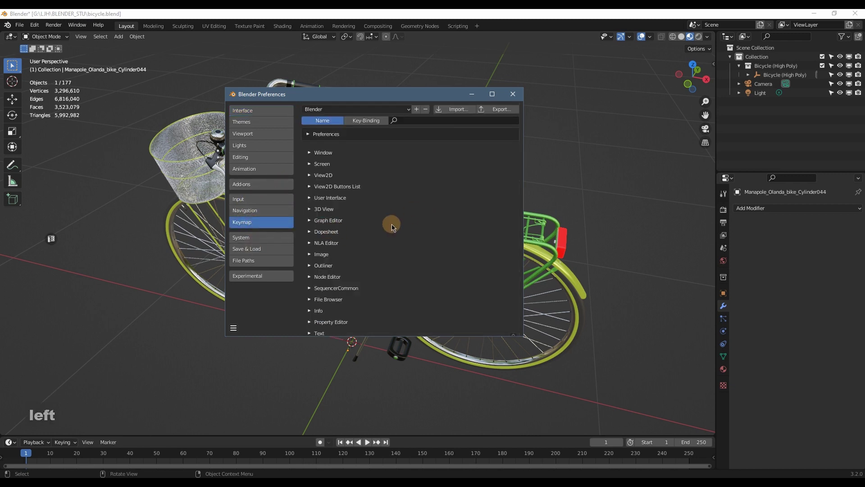
Add a new shortcut entry at the end of the 3D View (Global) keymap.
{"action": "left_click", "coordinate": [309, 209]}
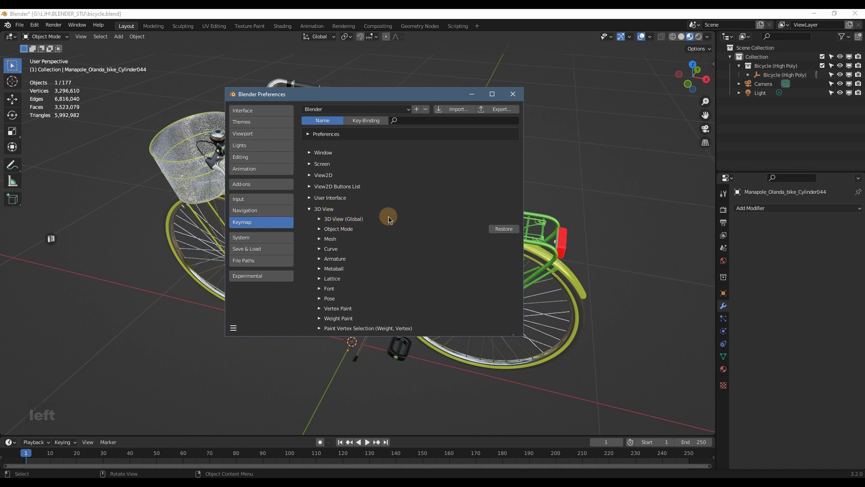
{"action": "left_click", "coordinate": [320, 219]}
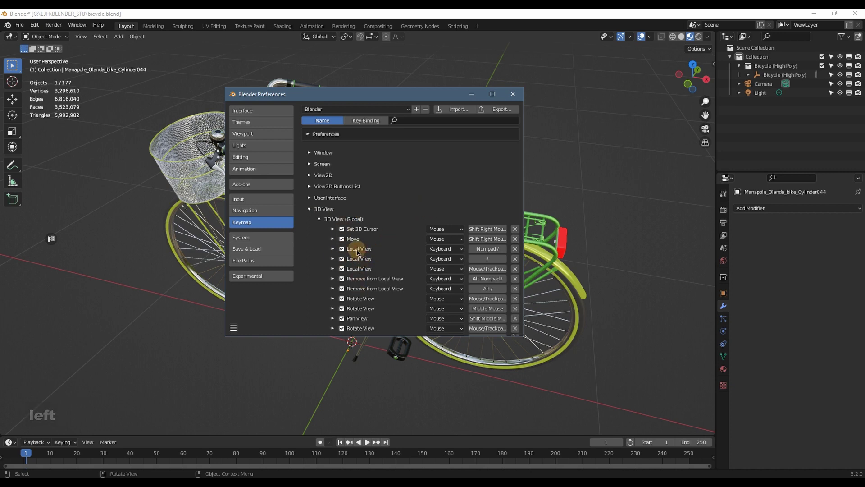
{"action": "scroll", "coordinate": [359, 252], "scroll_direction": "down", "scroll_amount": 15}
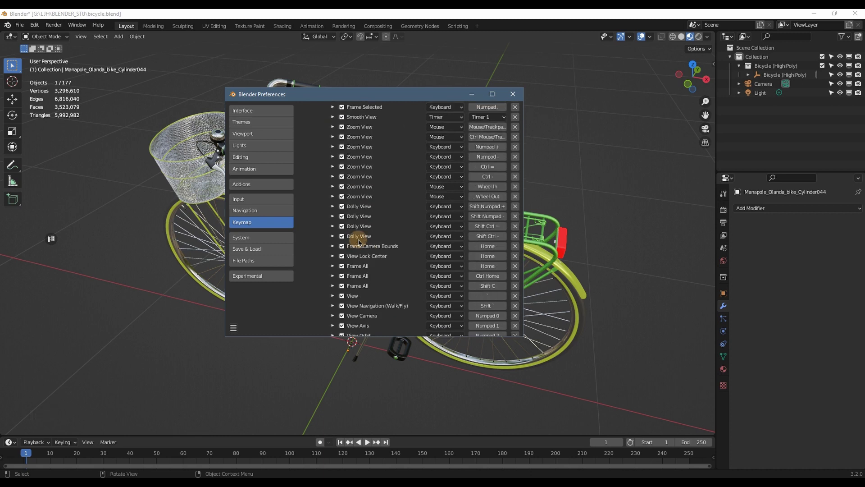
{"action": "scroll", "coordinate": [360, 242], "scroll_direction": "down", "scroll_amount": 15}
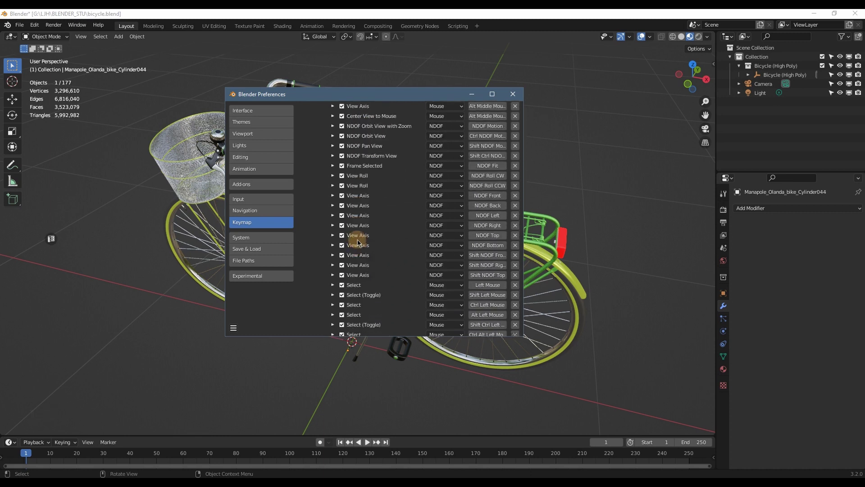
{"action": "scroll", "coordinate": [358, 242], "scroll_direction": "down", "scroll_amount": 15}
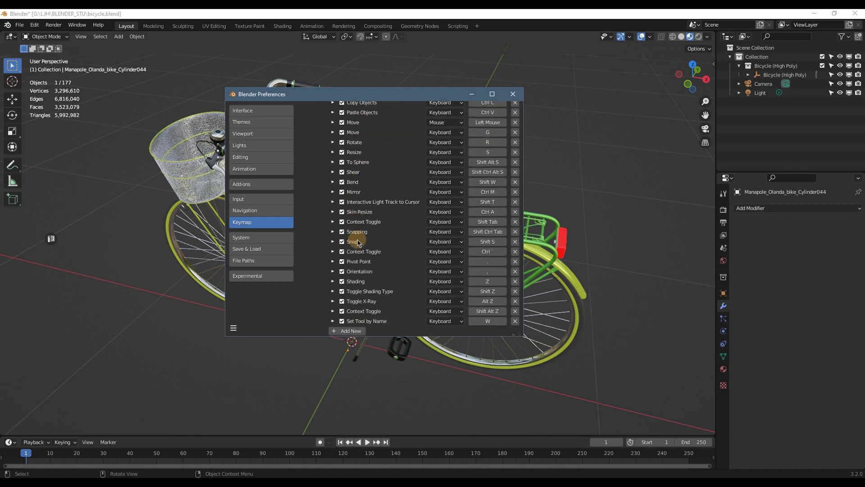
{"action": "scroll", "coordinate": [358, 245], "scroll_direction": "down", "scroll_amount": 3}
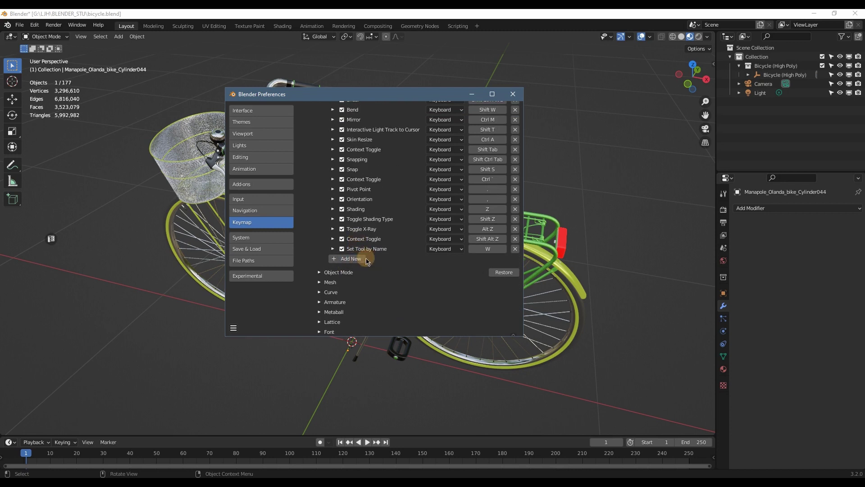
{"action": "left_click", "coordinate": [351, 258]}
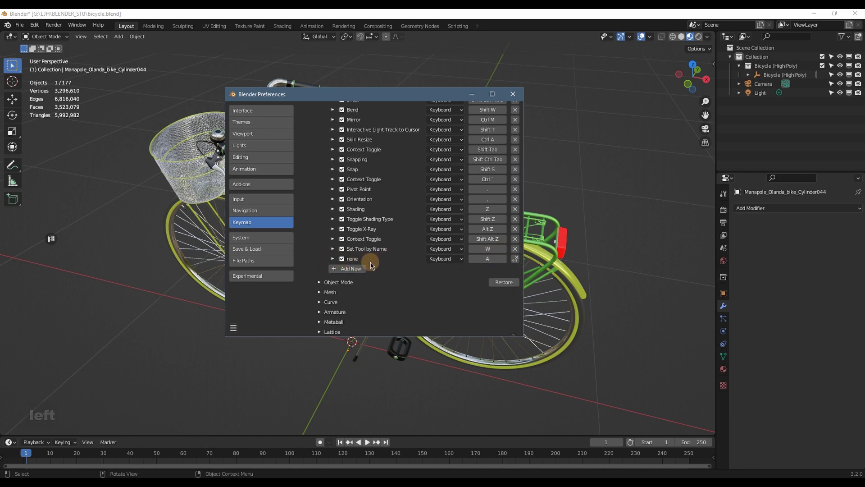
Expand the new keymap entry and set its operator identifier to object.modifier_add.
{"action": "left_click", "coordinate": [333, 259]}
{"action": "left_click", "coordinate": [361, 275]}
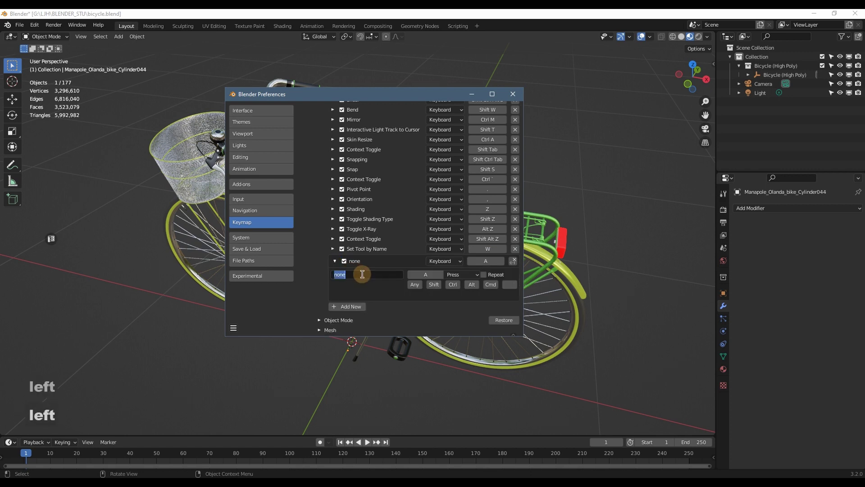
{"action": "key", "text": "BackSpace"}
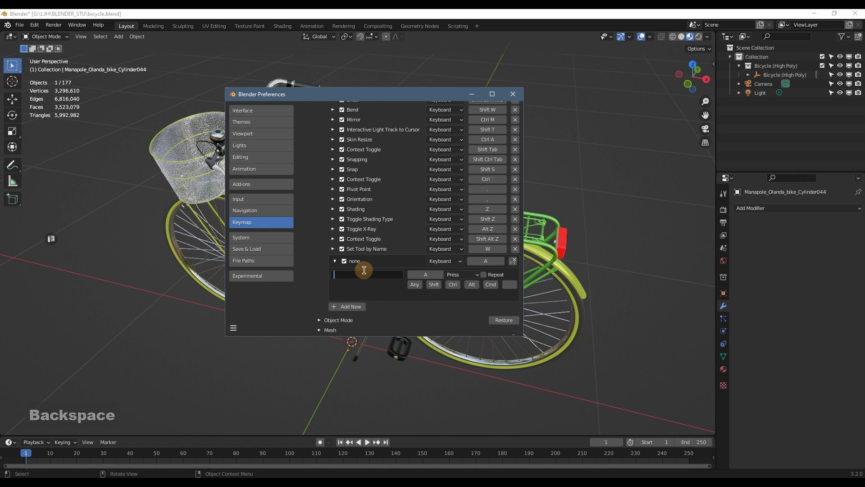
{"action": "type", "text": "obje"}
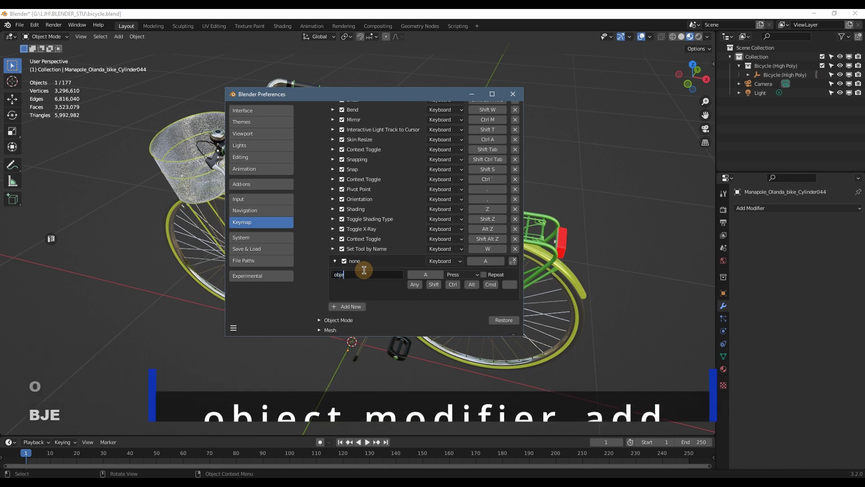
{"action": "type", "text": "ct."}
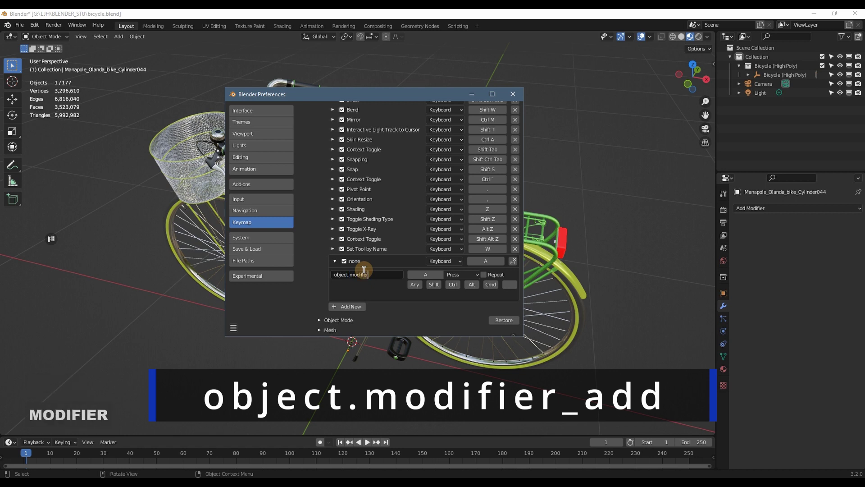
{"action": "type", "text": "modifier"}
{"action": "key", "text": "shift"}
{"action": "type", "text": "_"}
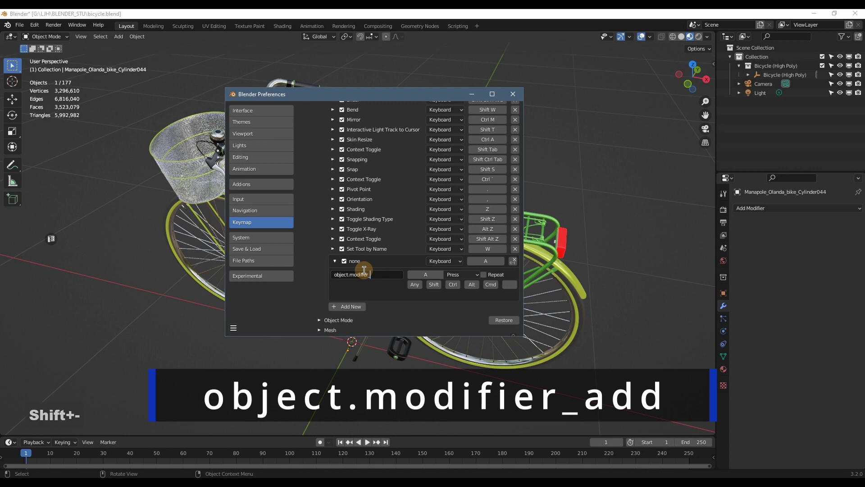
{"action": "type", "text": "add"}
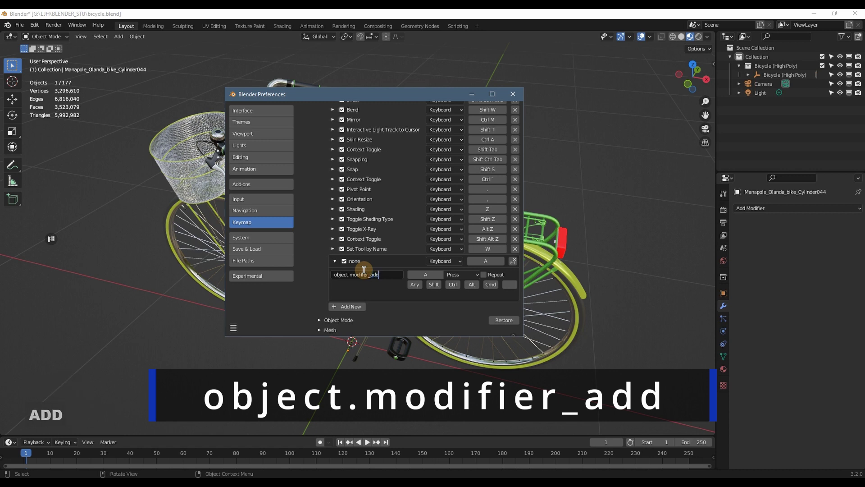
{"action": "key", "text": "Return"}
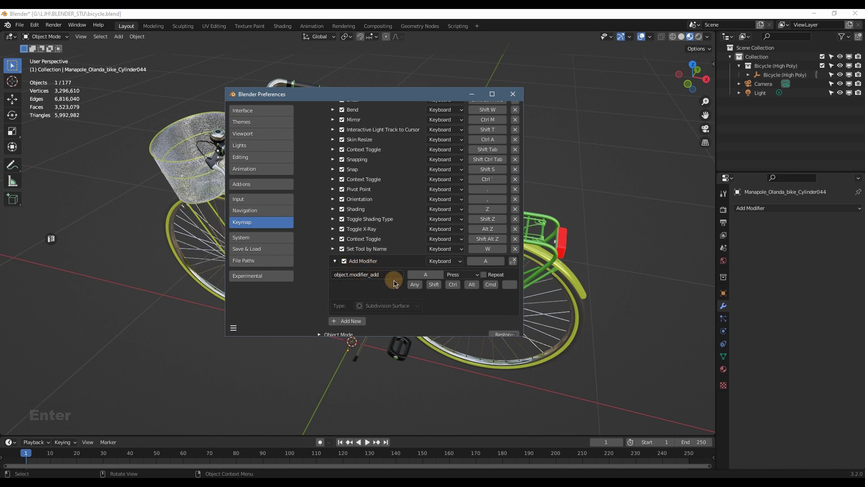
Bind the Add Modifier keymap entry to Ctrl F and save the preferences.
{"action": "left_click", "coordinate": [425, 274]}
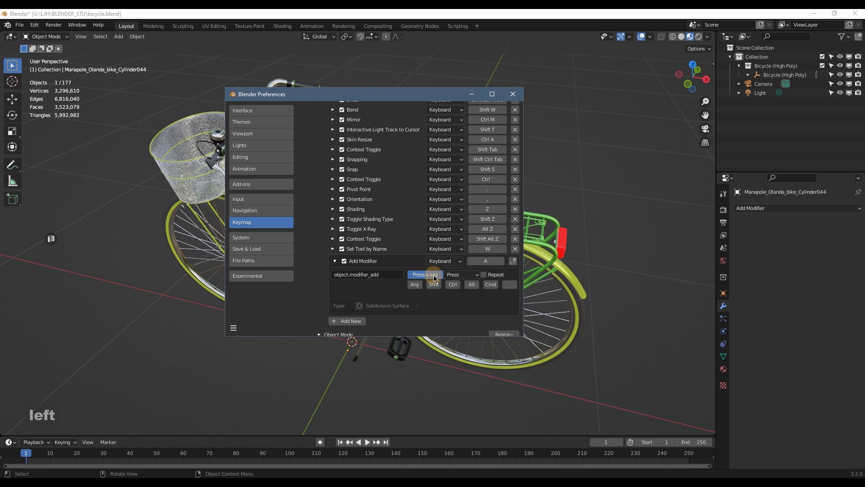
{"action": "key", "text": "f"}
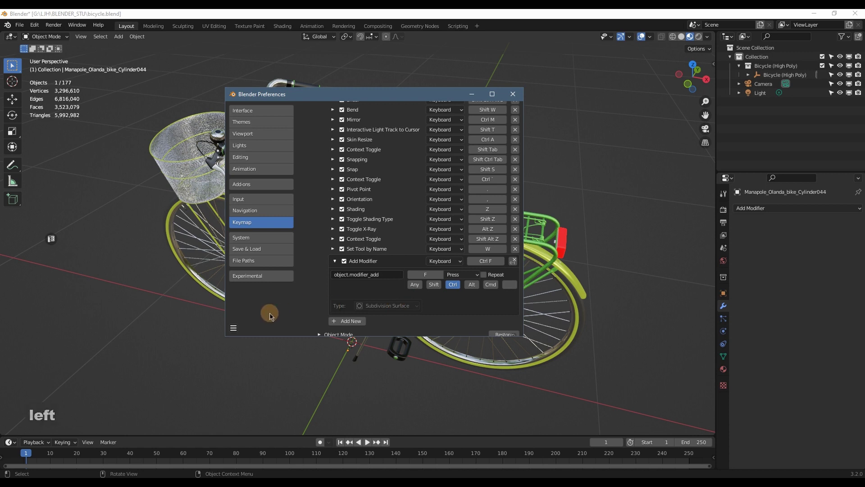
{"action": "left_click", "coordinate": [234, 327]}
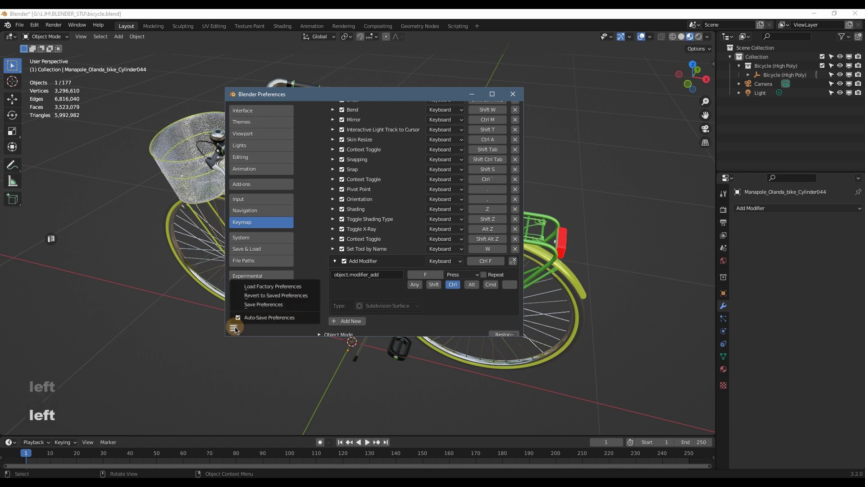
{"action": "left_click", "coordinate": [275, 305]}
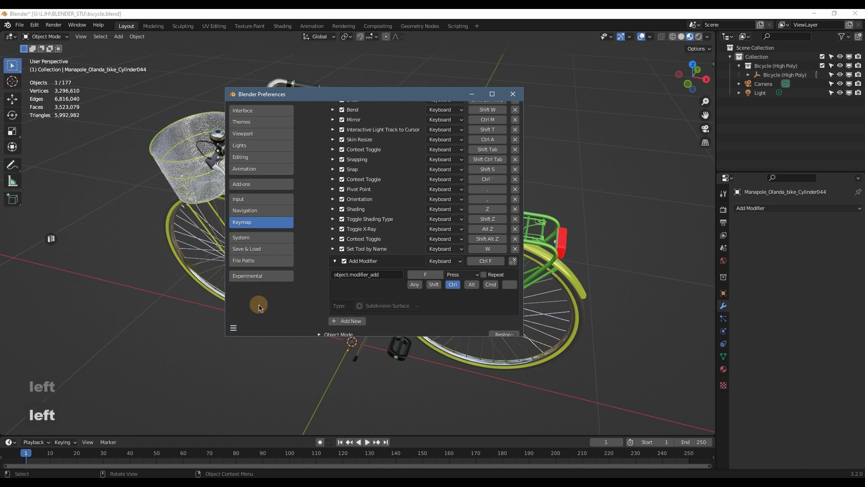
Close the Preferences and test the new Add Modifier shortcut on the bicycle frame, dismissing the modifier list without choosing one.
{"action": "left_click", "coordinate": [513, 94]}
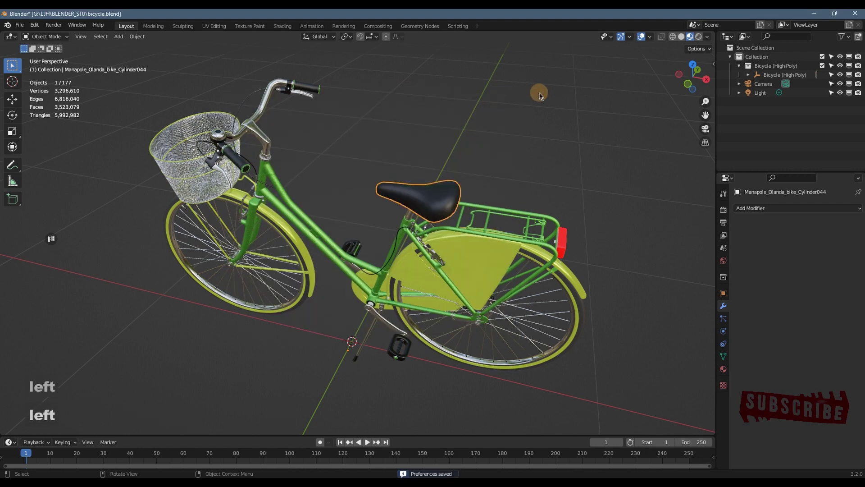
{"action": "left_click", "coordinate": [293, 219]}
{"action": "left_click", "coordinate": [298, 213]}
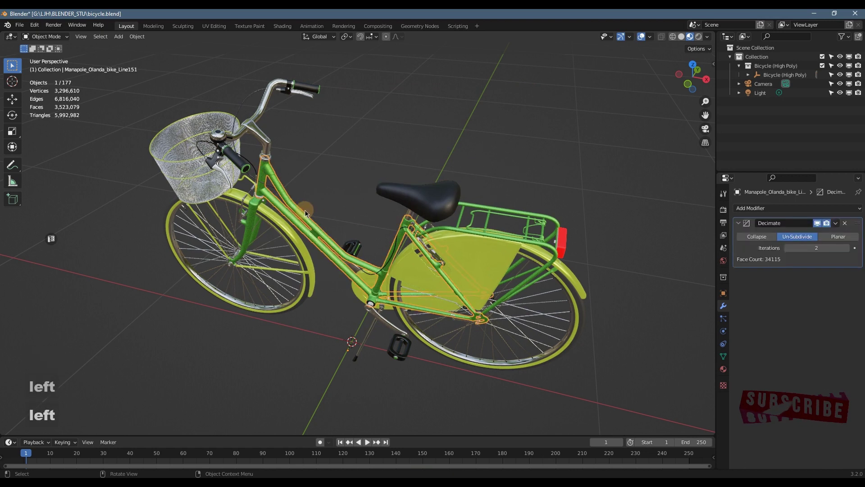
{"action": "key", "text": "ctrl+f"}
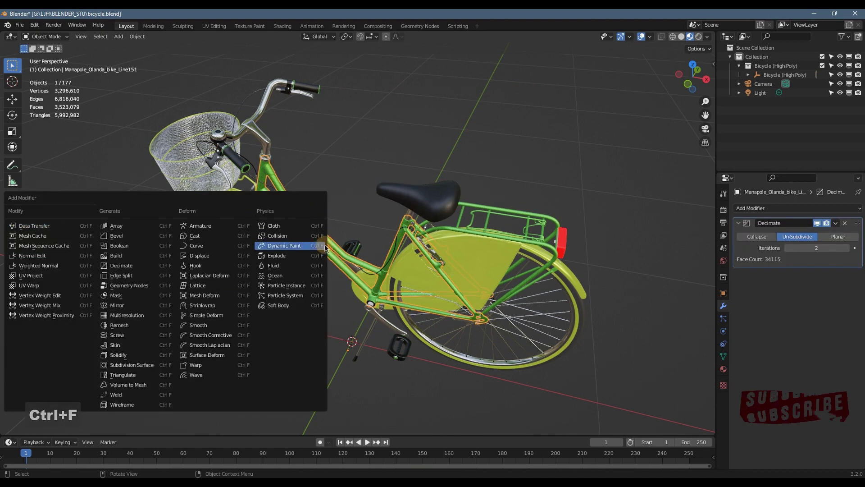
{"action": "left_click", "coordinate": [366, 255]}
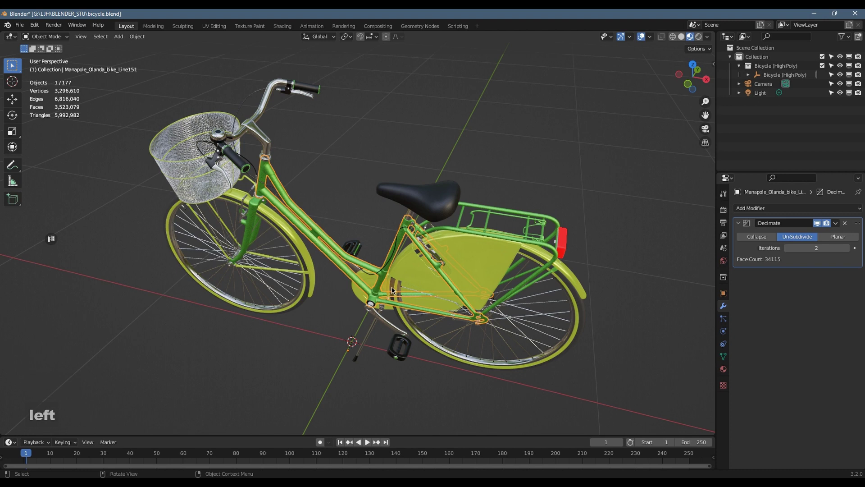
Test the Add Modifier shortcut on the rear wheel's tyre, dismiss the list without choosing a modifier, and deselect the object.
{"action": "left_click", "coordinate": [408, 283]}
{"action": "key", "text": "ctrl+f"}
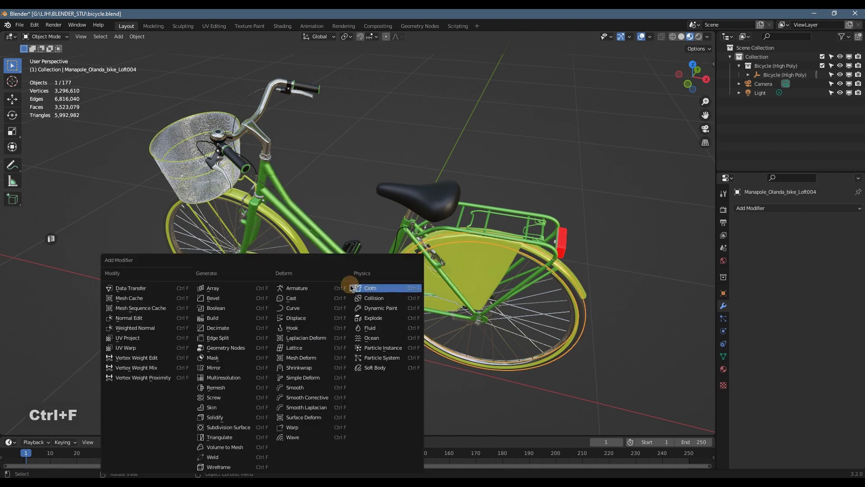
{"action": "left_click", "coordinate": [383, 230]}
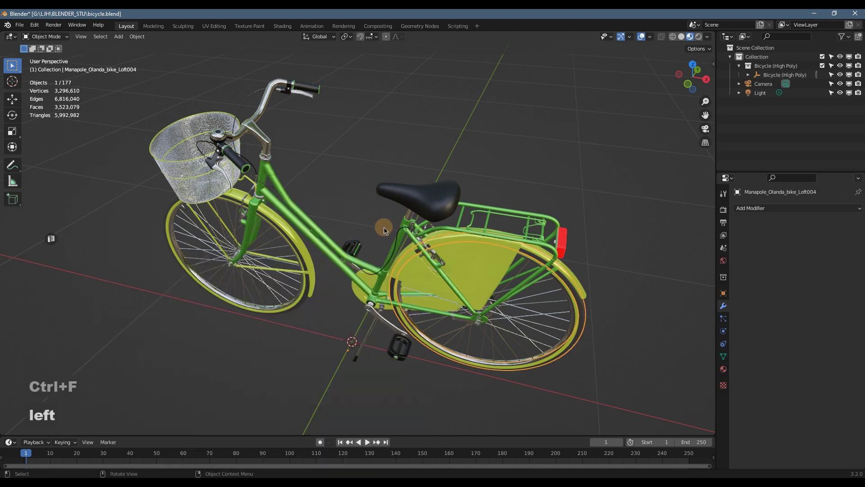
{"action": "middle_click_drag", "start_coordinate": [384, 230], "coordinate": [394, 251]}
{"action": "left_click", "coordinate": [394, 252]}
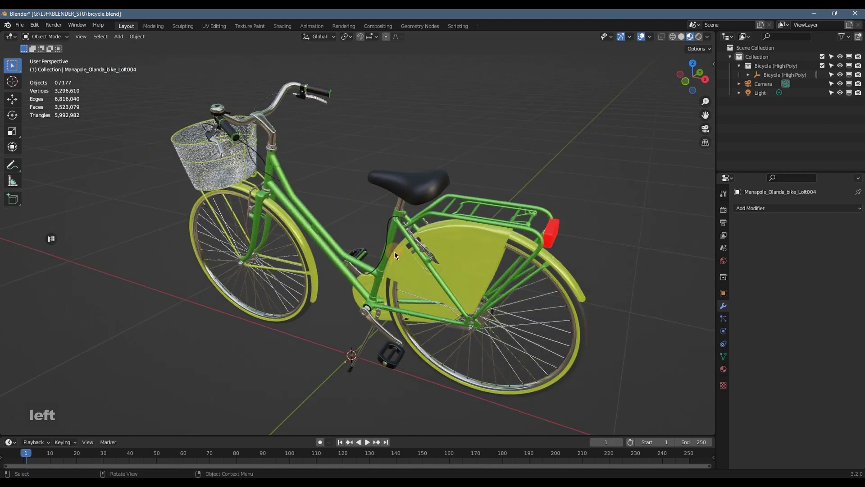